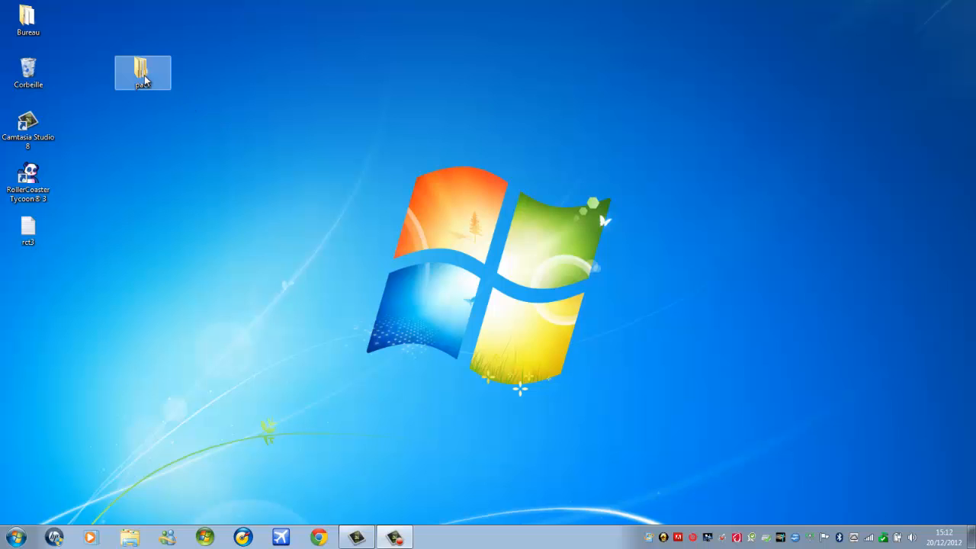
# - Place the pack folder beside the Bureau icon, and move its Gadget's Space Mountain Dome part folder out onto the desktop
pyautogui.moveTo(104, 47); pyautogui.dragTo(103, 35)
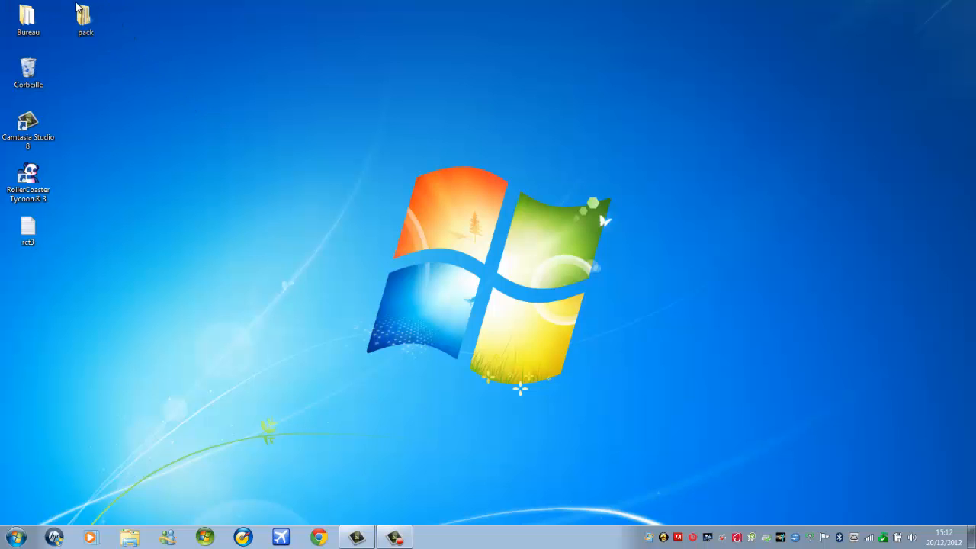
pyautogui.doubleClick(76, 26)
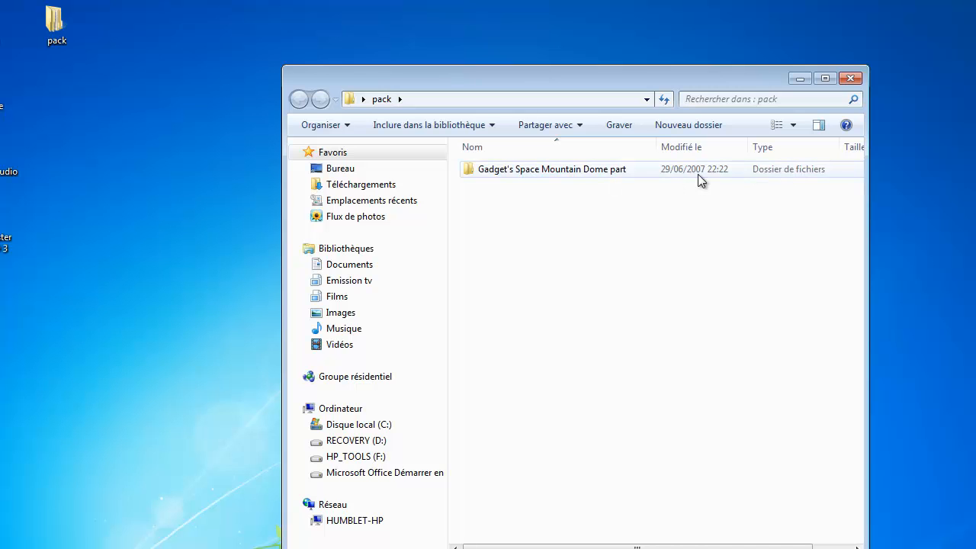
pyautogui.click(603, 170)
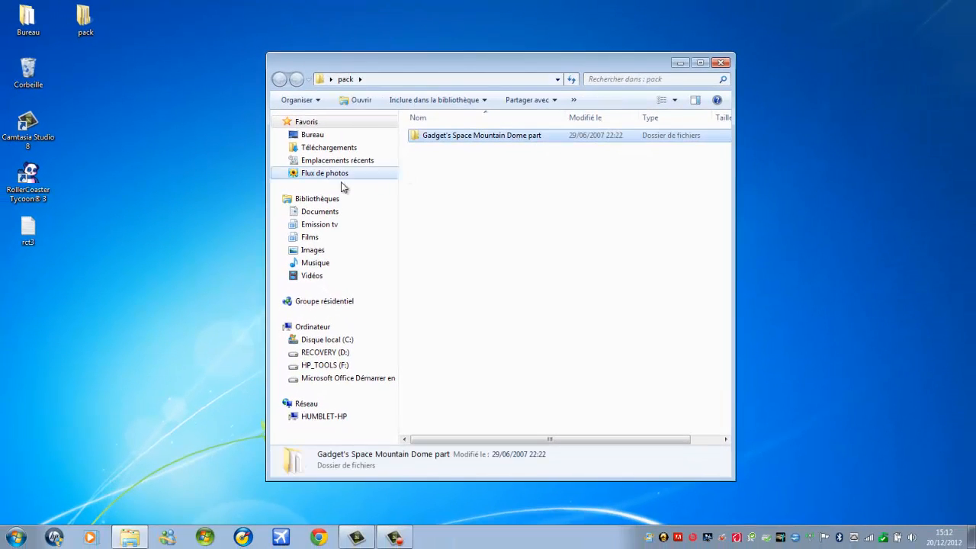
pyautogui.moveTo(226, 156); pyautogui.dragTo(227, 153)
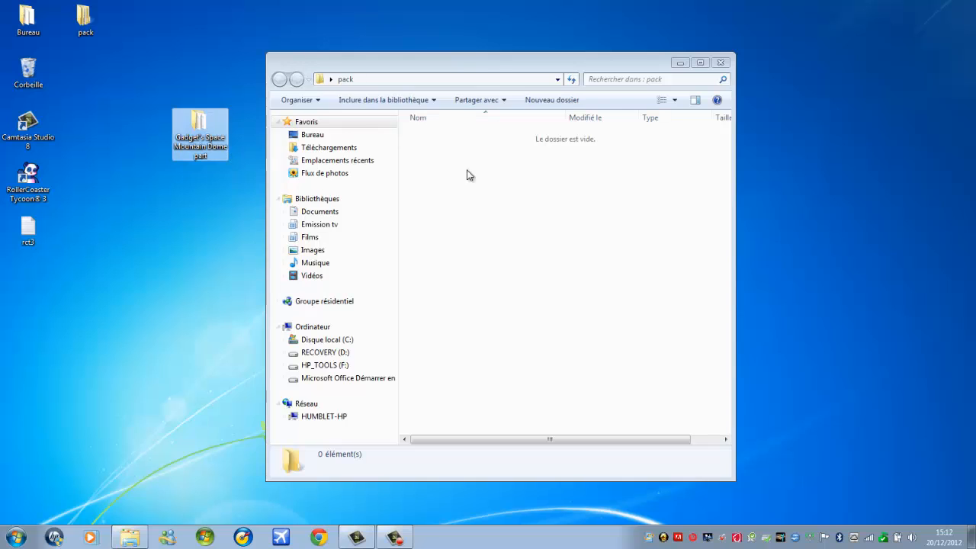
pyautogui.click(721, 63)
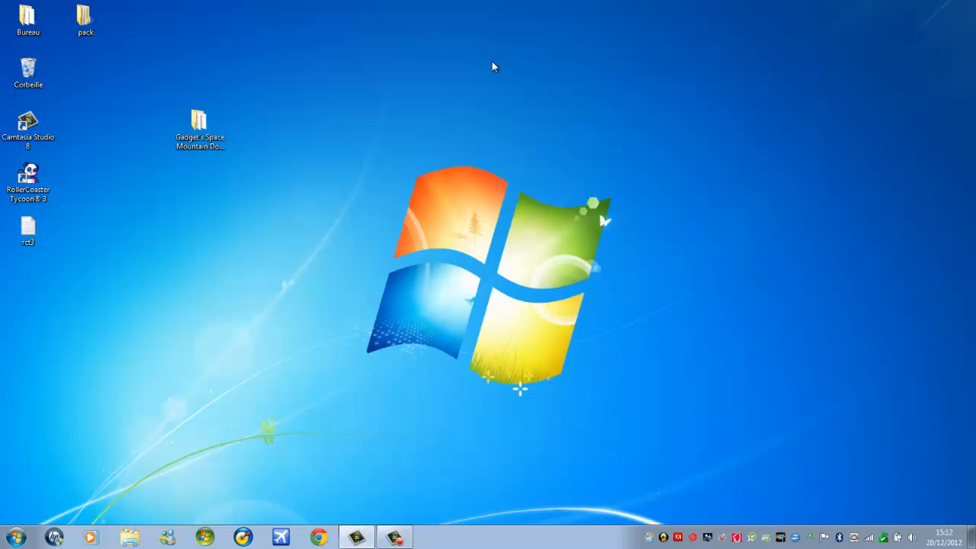
# - Examine the contents of the Gadget's Space Mountain Dome part folder and its subfolder of the same name, and close the window
pyautogui.doubleClick(199, 135)
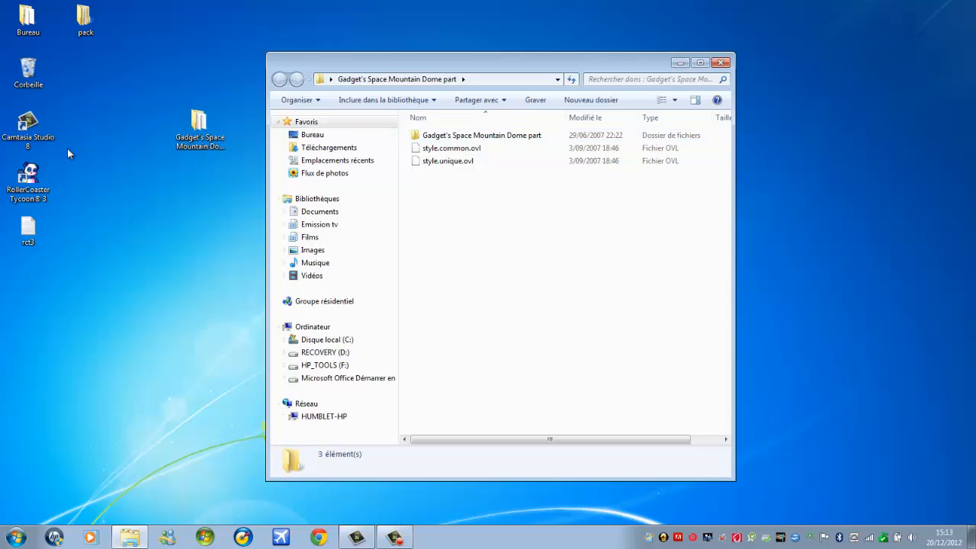
pyautogui.doubleClick(499, 139)
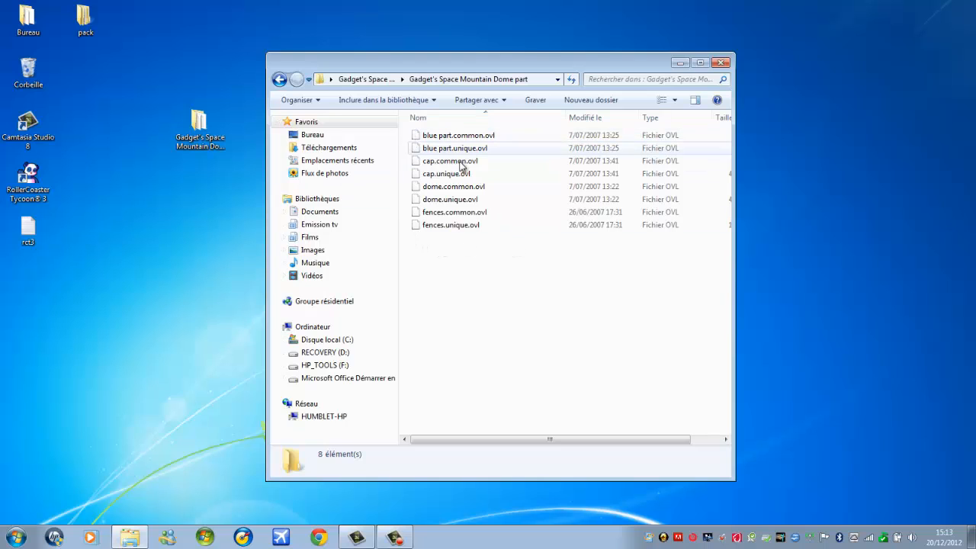
pyautogui.moveTo(412, 136); pyautogui.dragTo(414, 200)
pyautogui.click(454, 275)
pyautogui.click(279, 79)
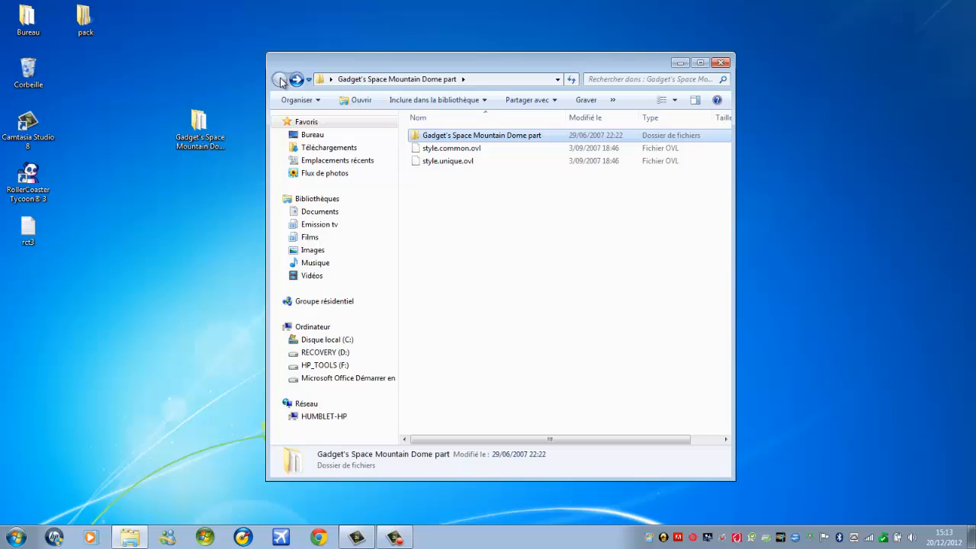
pyautogui.click(718, 63)
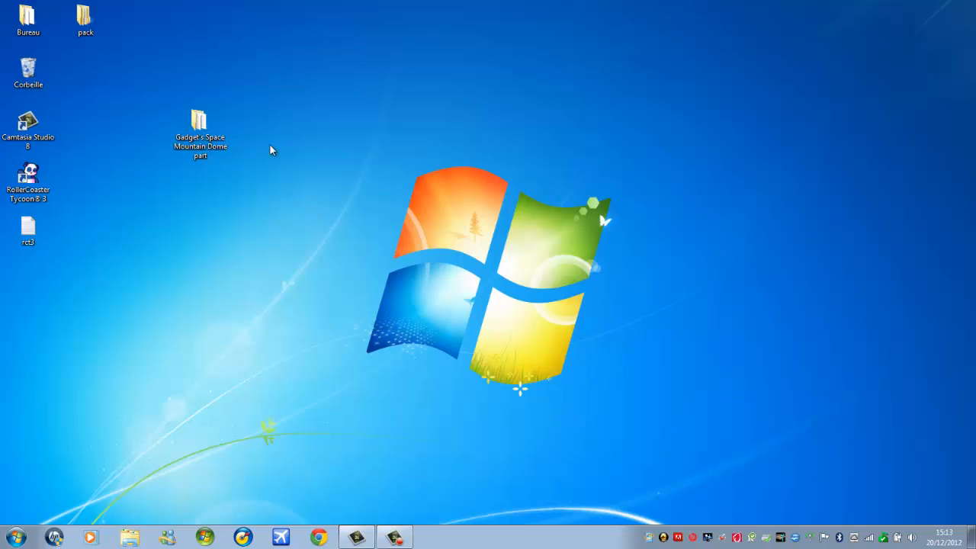
pyautogui.click(217, 122)
pyautogui.click(387, 331)
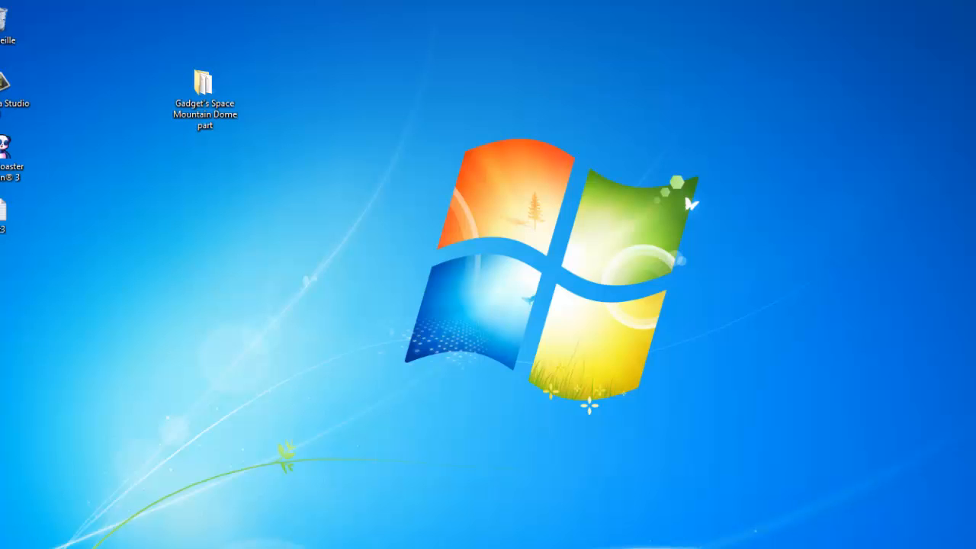
# - Open the RollerCoaster Tycoon® 3 installation folder in Program Files (x86)\Atari on local disk C:
pyautogui.press('super')
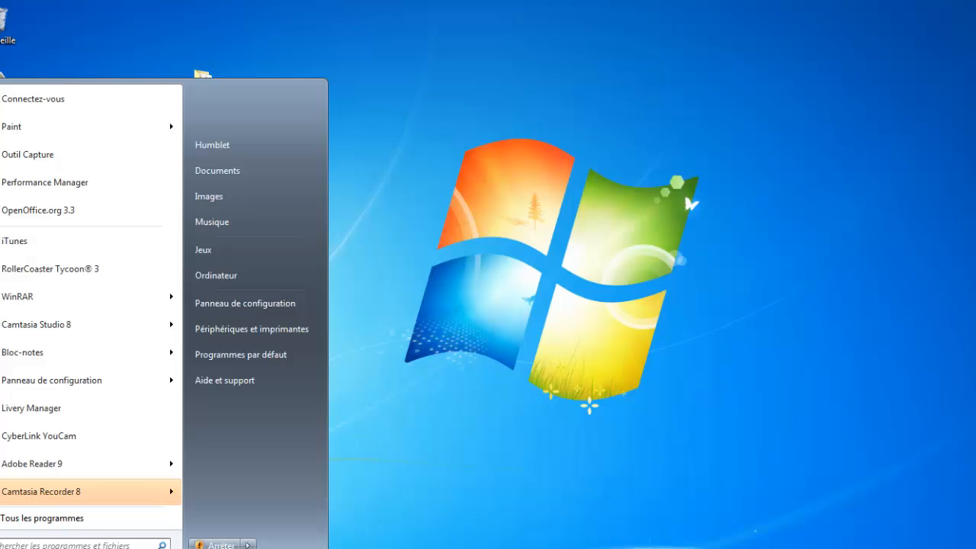
pyautogui.click(225, 281)
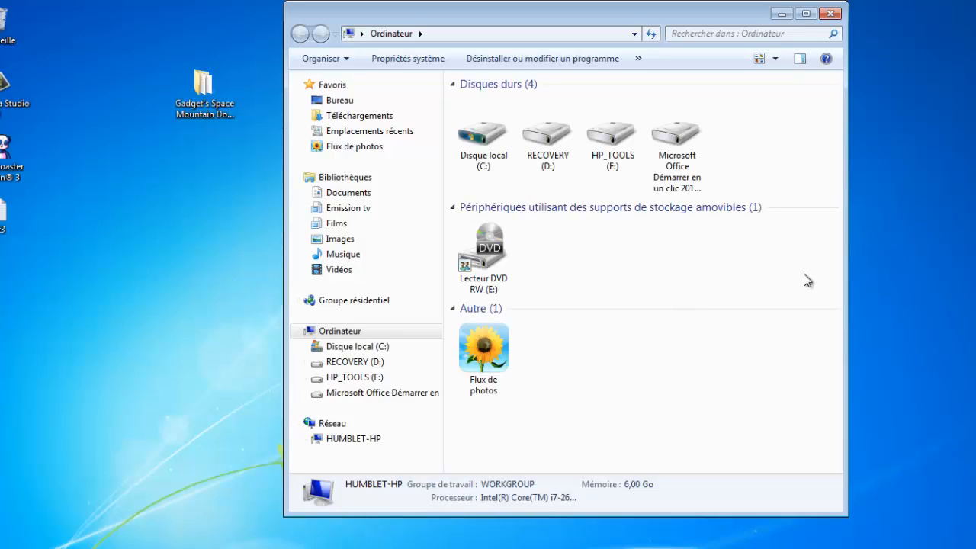
pyautogui.doubleClick(504, 165)
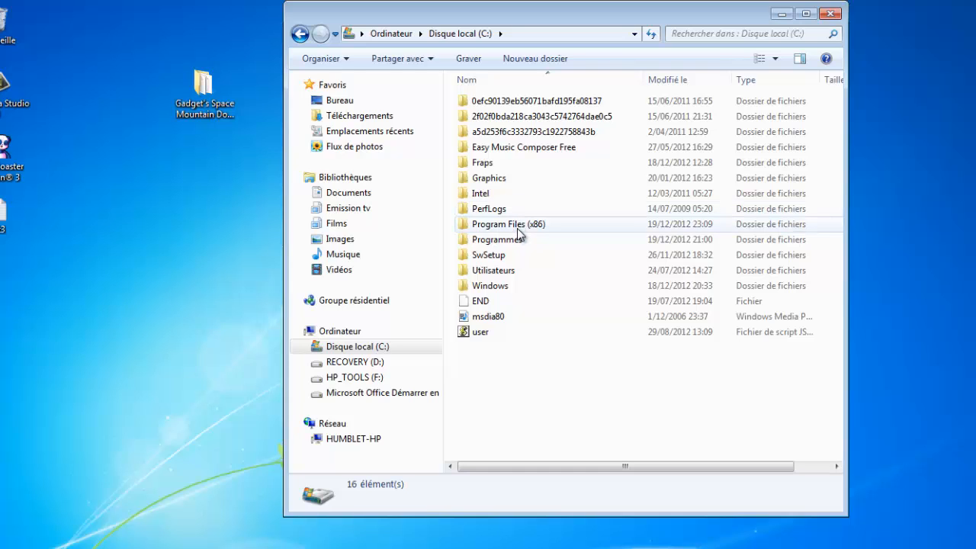
pyautogui.doubleClick(509, 224)
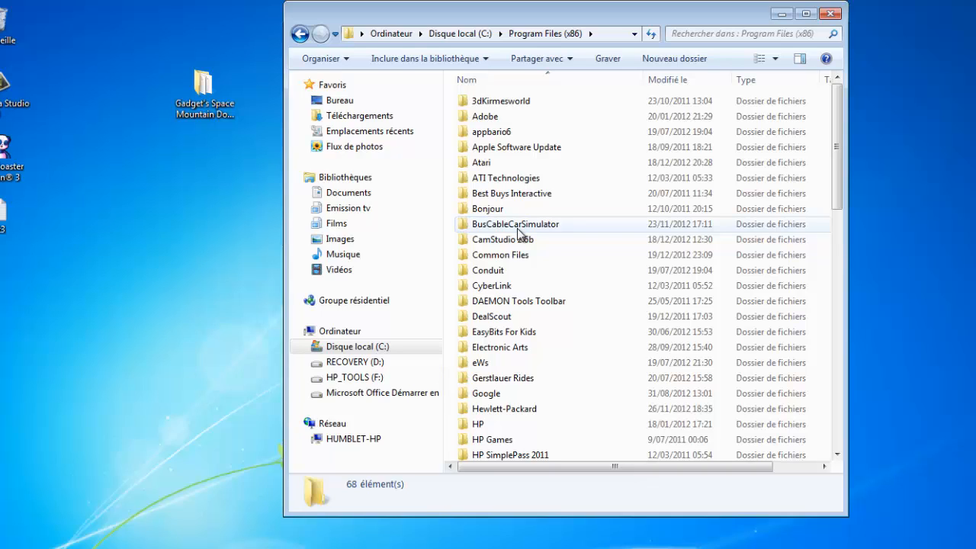
pyautogui.doubleClick(493, 166)
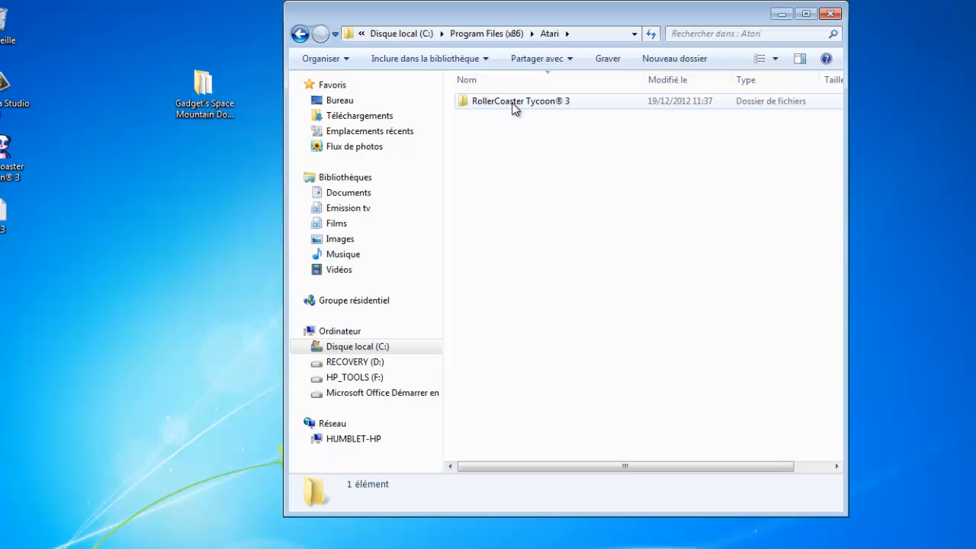
pyautogui.doubleClick(512, 105)
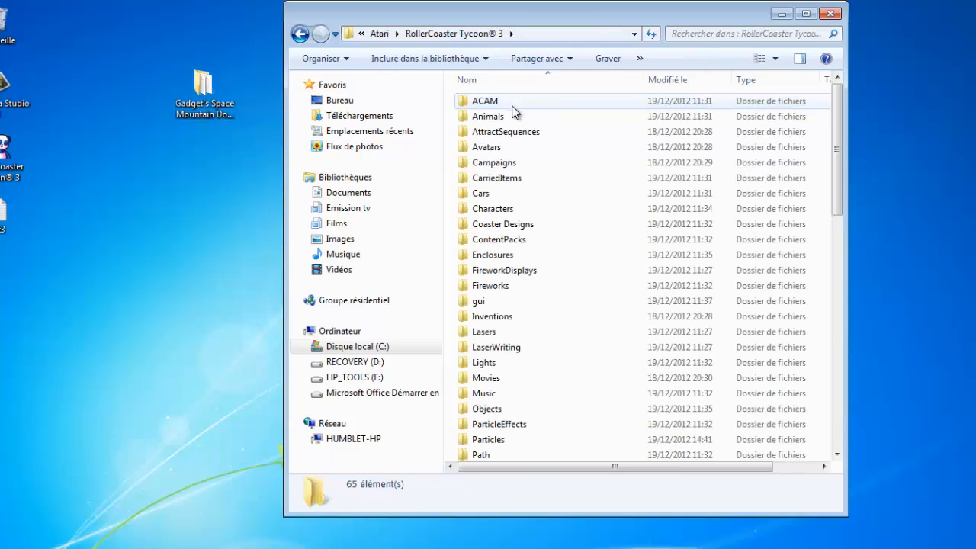
# - Open the Themed folder inside the game's Style folder
pyautogui.scroll(-1, 517, 243)
pyautogui.scroll(-5, 516, 242)
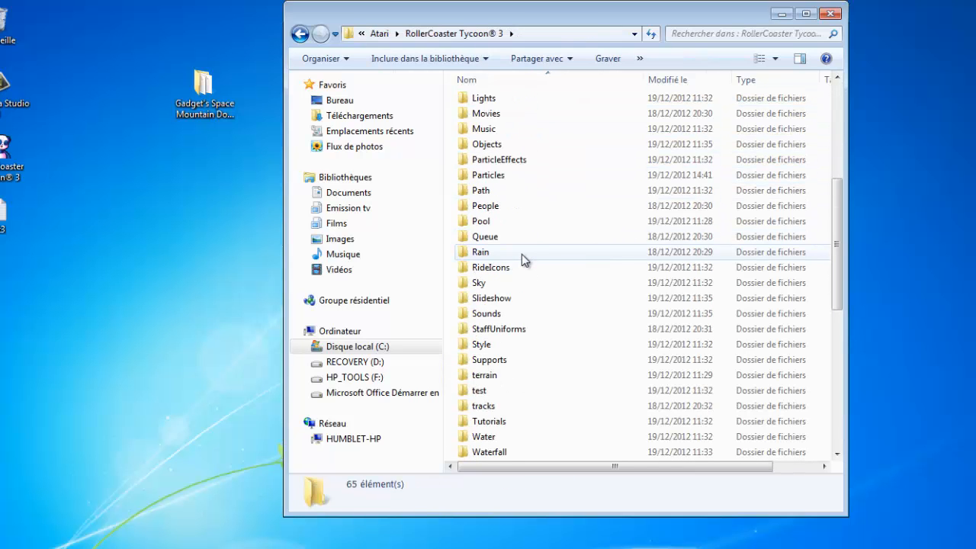
pyautogui.doubleClick(484, 346)
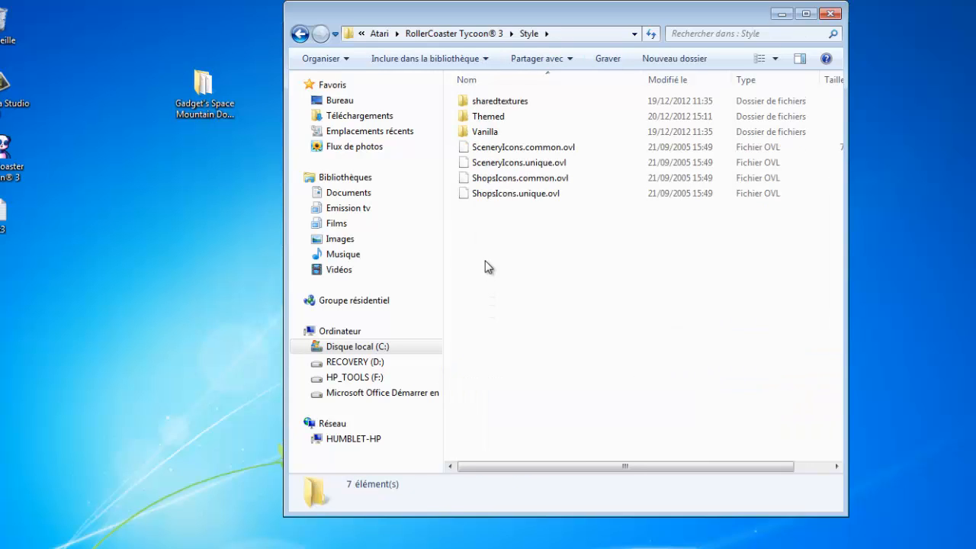
pyautogui.doubleClick(480, 117)
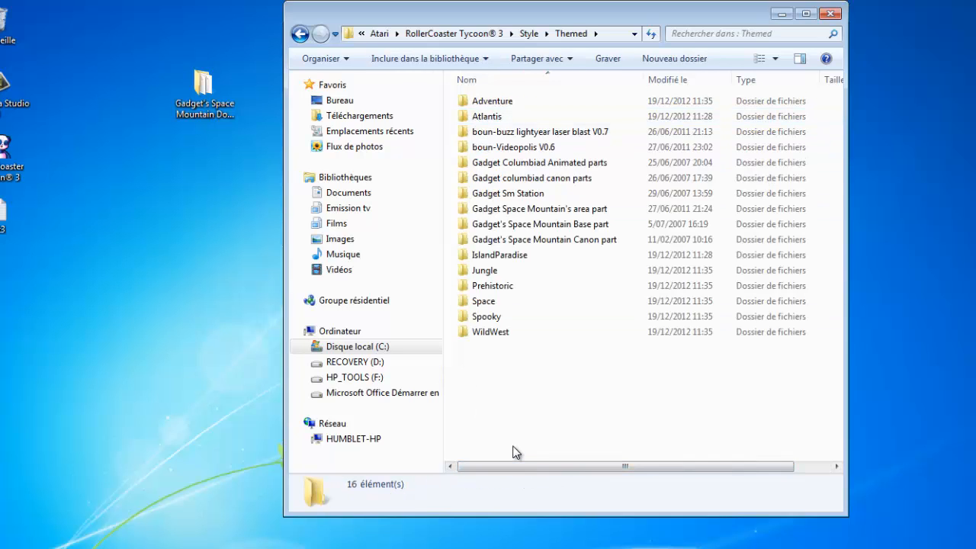
# - Highlight the add-on folders from boun-buzz lightyear laser blast V0.7 to Gadget's Space Mountain Canon part, and clear the selection
pyautogui.click(204, 88)
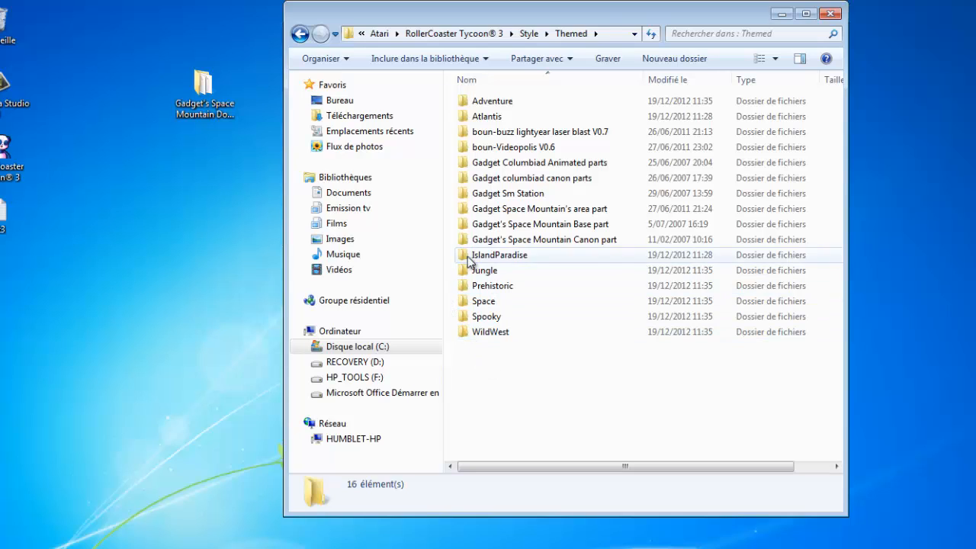
pyautogui.moveTo(446, 248); pyautogui.dragTo(494, 136)
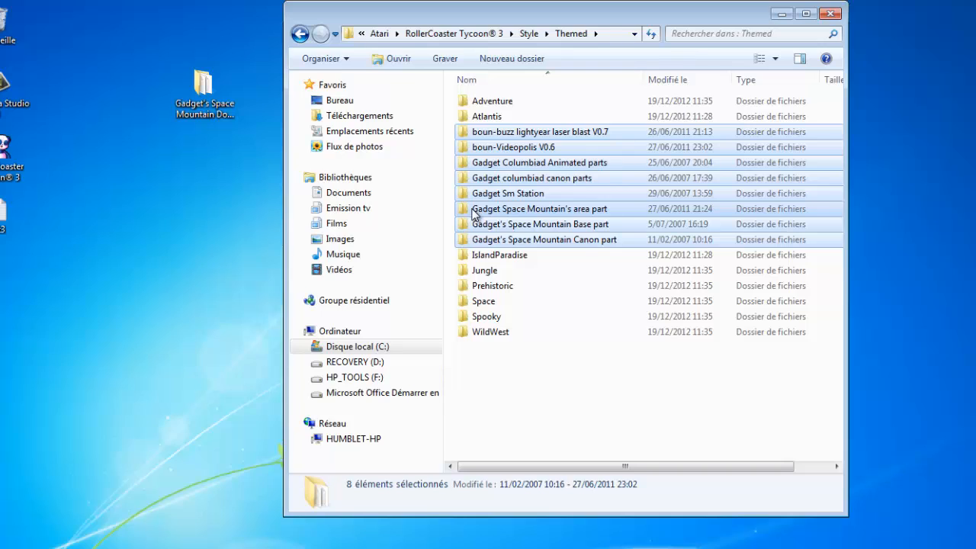
pyautogui.click(446, 202)
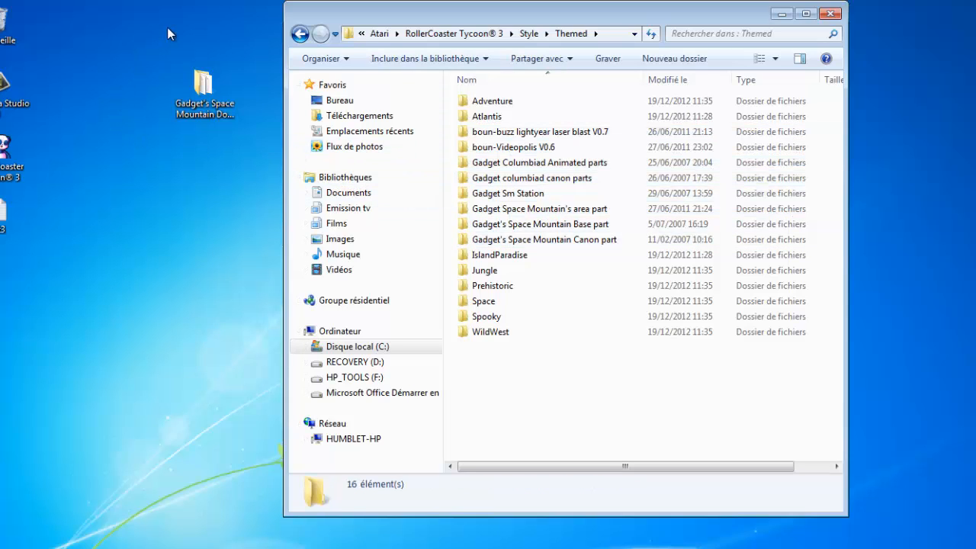
# - Move the Gadget's Space Mountain Dome part folder from the desktop into Themed with administrator permission, and close the window
pyautogui.click(204, 84)
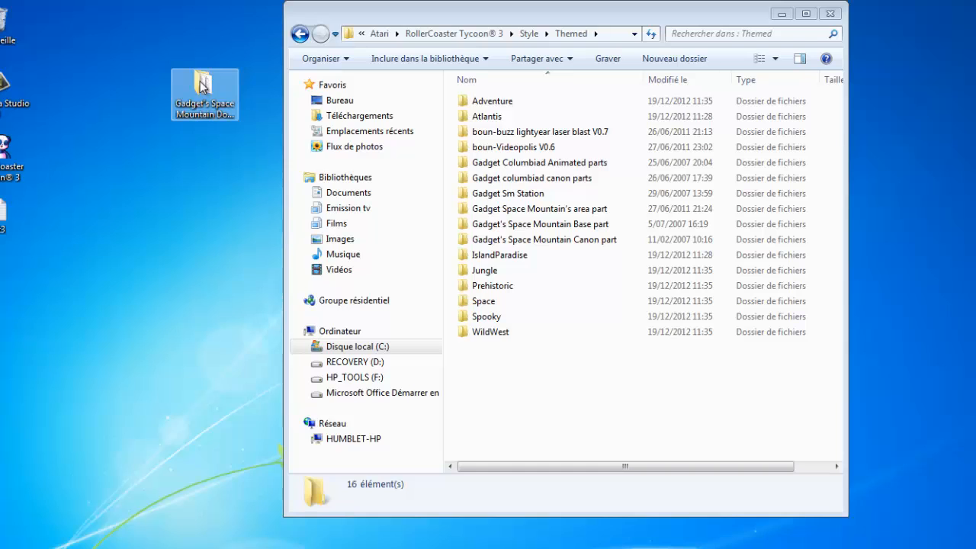
pyautogui.click(196, 147)
pyautogui.click(424, 439)
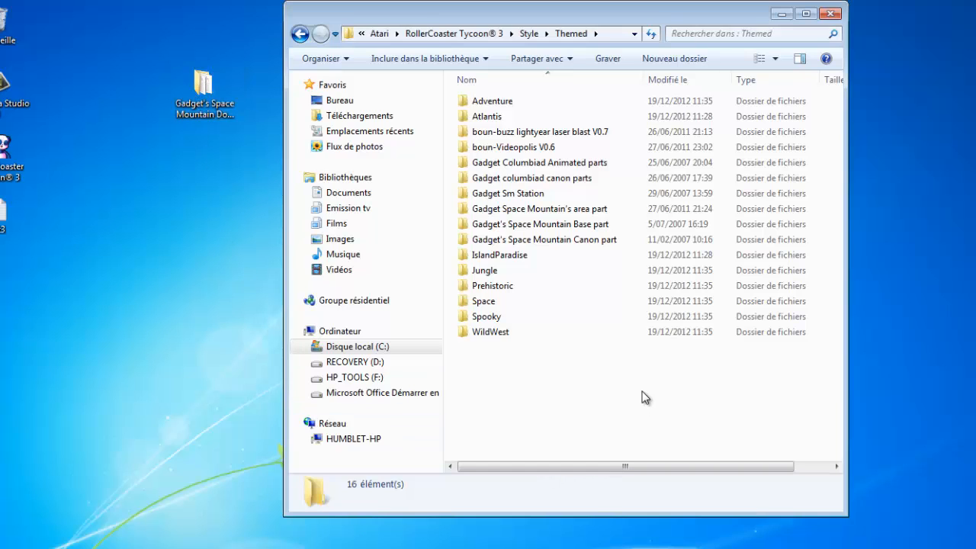
pyautogui.hotkey('ctrl', 'v')
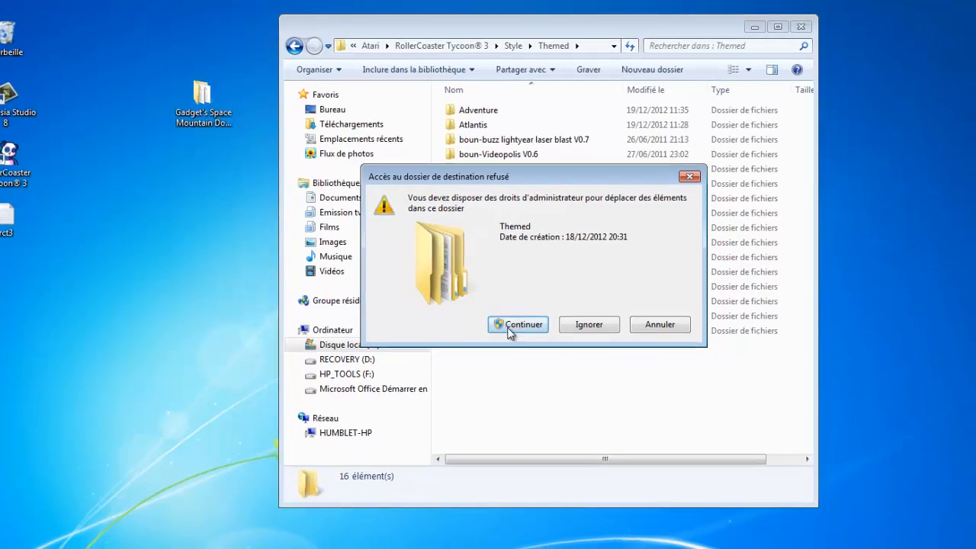
pyautogui.click(511, 326)
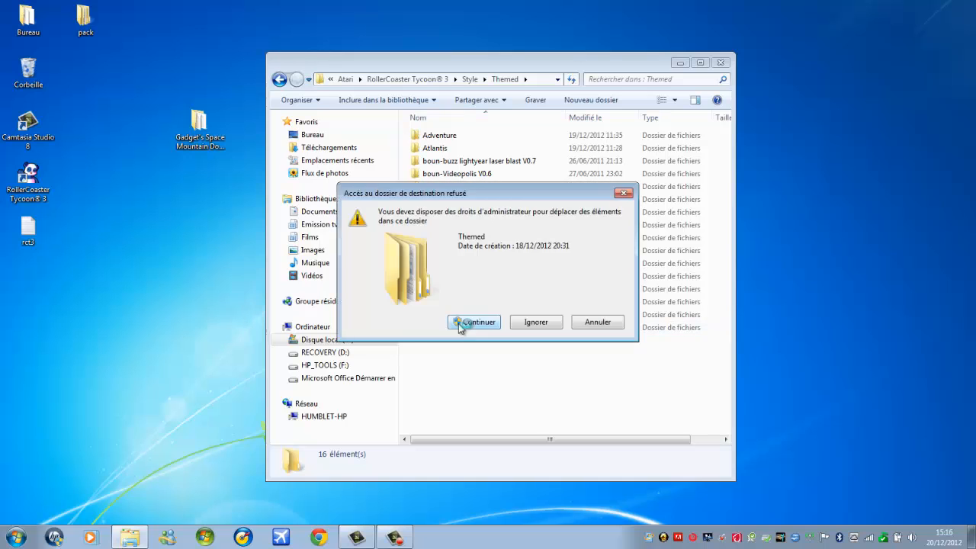
pyautogui.click(460, 323)
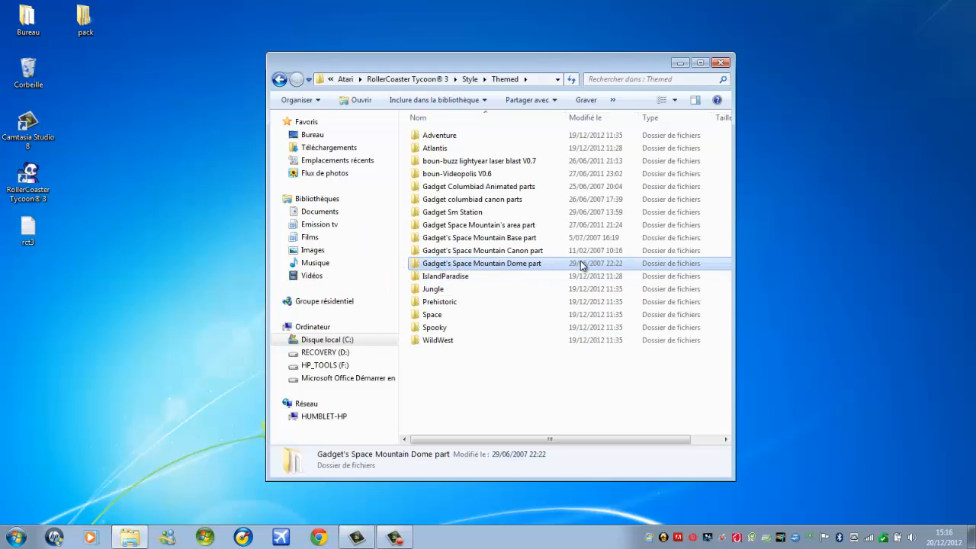
pyautogui.click(444, 394)
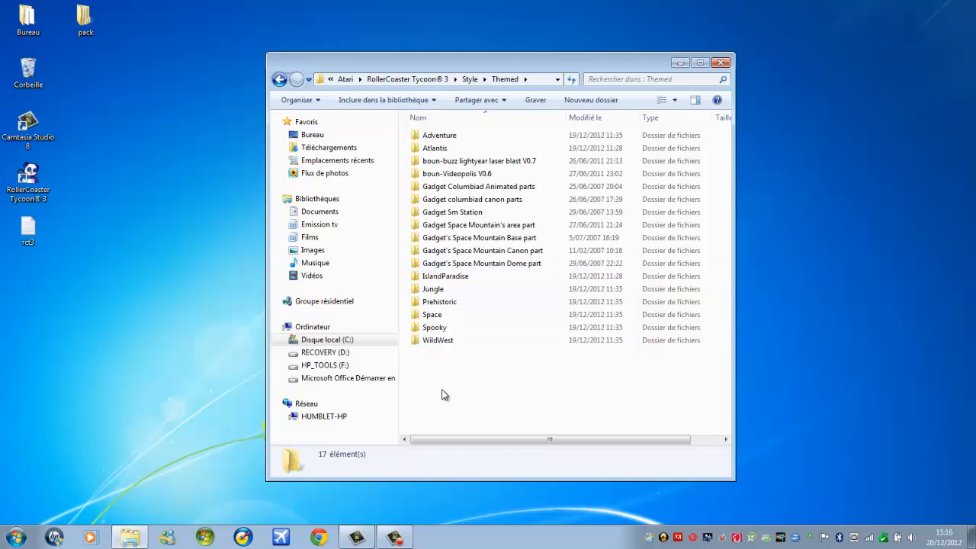
pyautogui.click(720, 63)
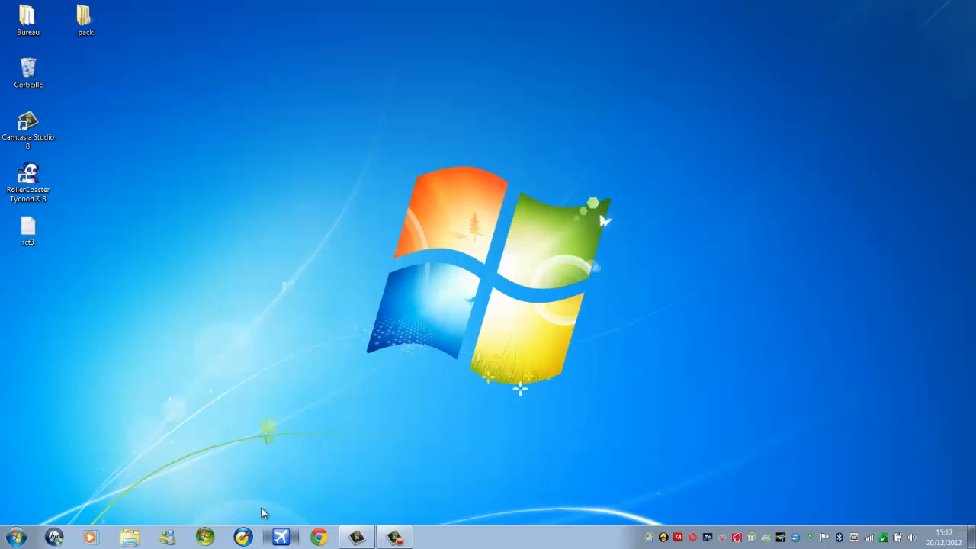
# - Create a desktop shortcut to Microsoft Flight Simulator X and place it beneath the pack folder
pyautogui.click(10, 541)
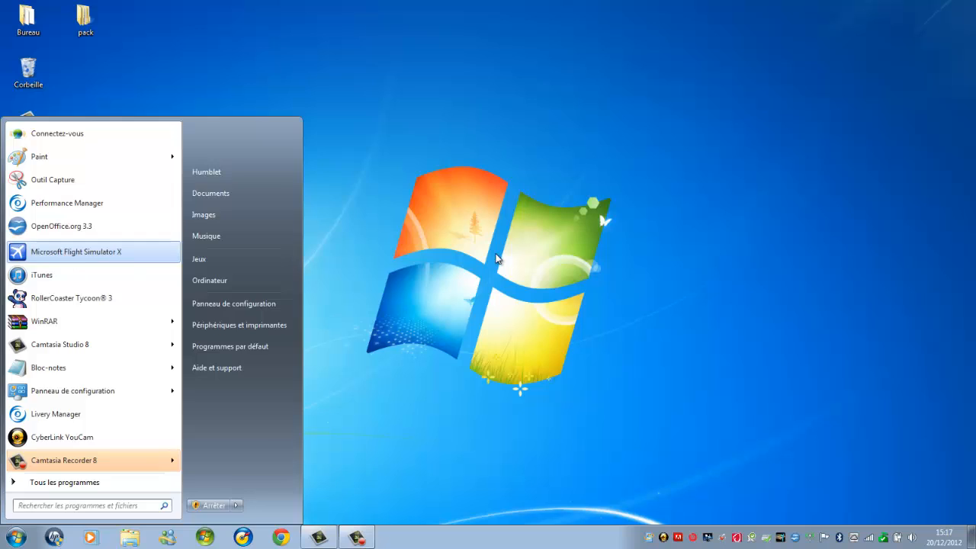
pyautogui.moveTo(495, 259); pyautogui.dragTo(473, 220)
pyautogui.moveTo(181, 205); pyautogui.dragTo(183, 210)
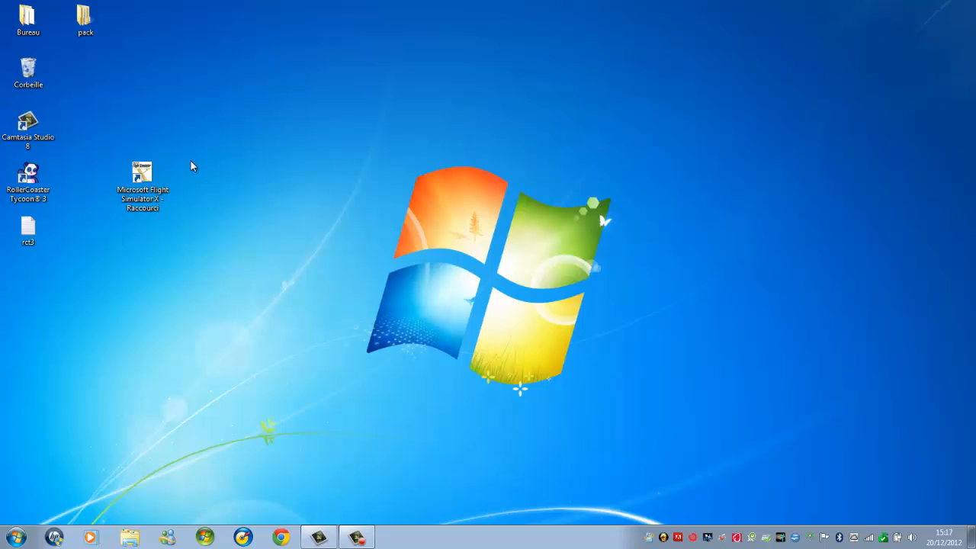
pyautogui.moveTo(142, 171); pyautogui.dragTo(86, 66)
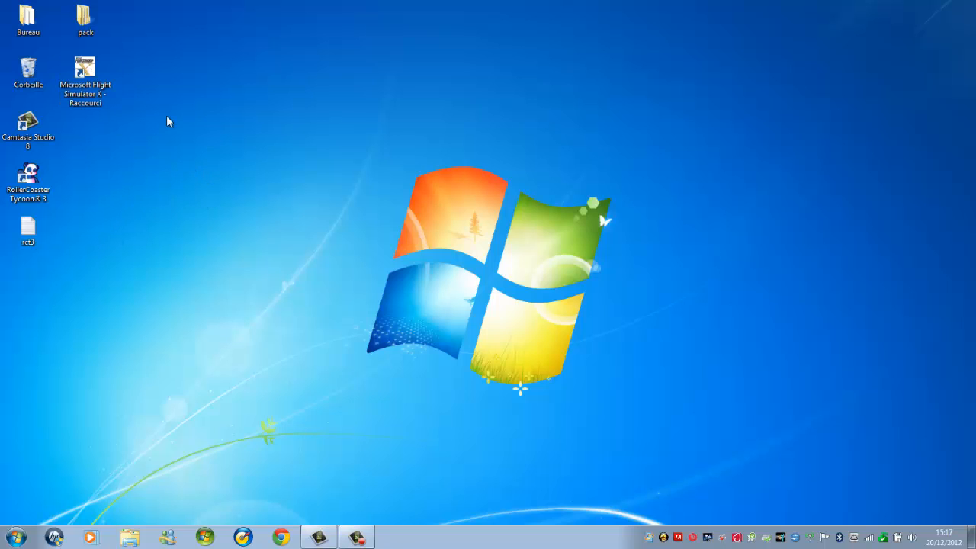